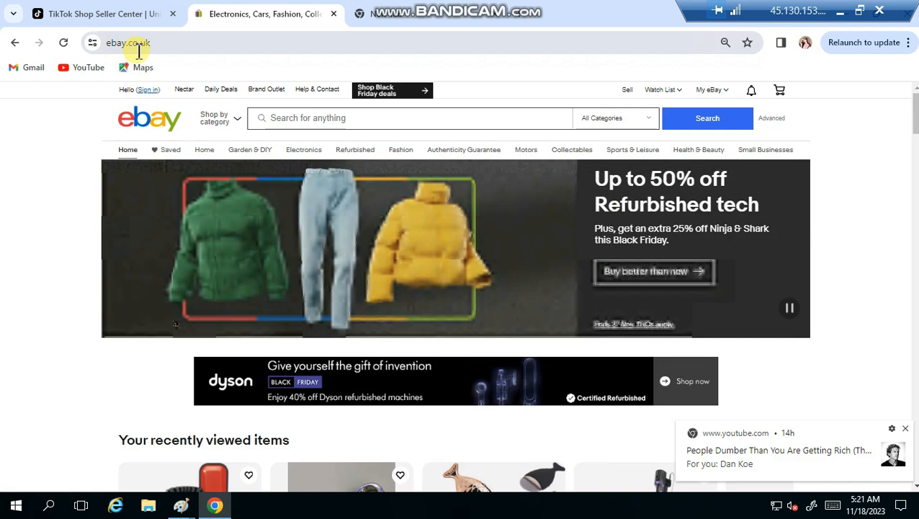
- Open the account sign-in page from the eBay UK homepage
click(149, 92)
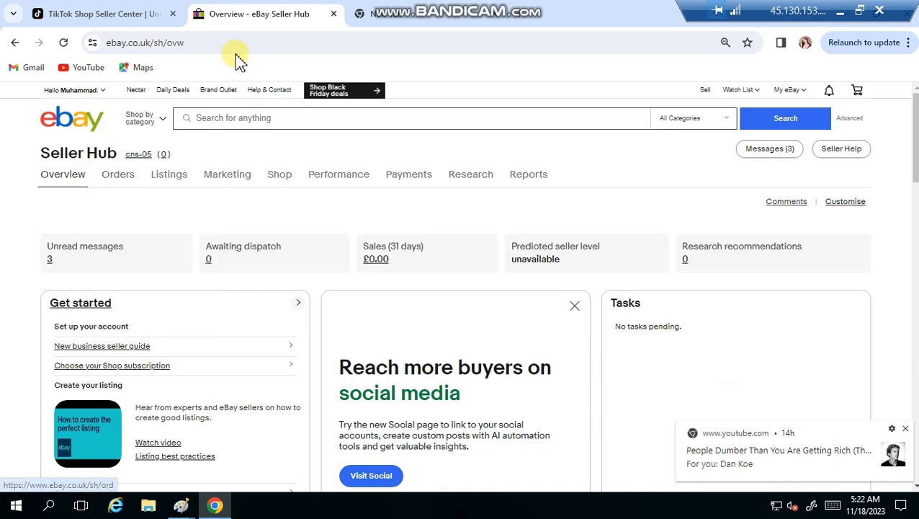
- Search Google for "ebay business policies" in the blank browser tab and open eBay UK's Business policies help article
click(382, 16)
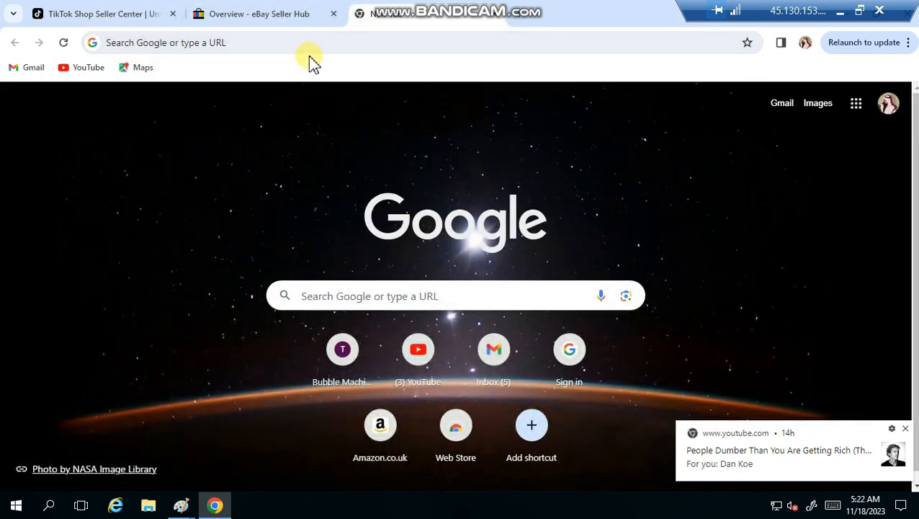
click(312, 44)
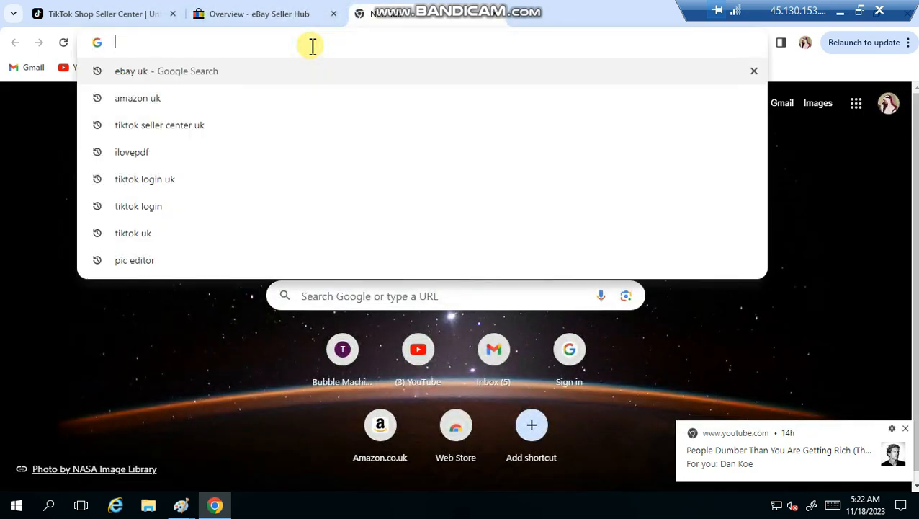
text(EBAY)
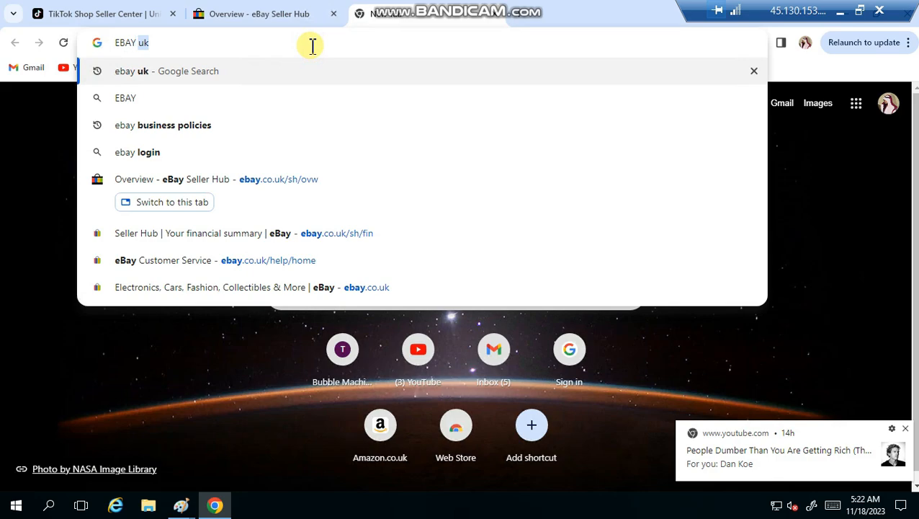
click(266, 136)
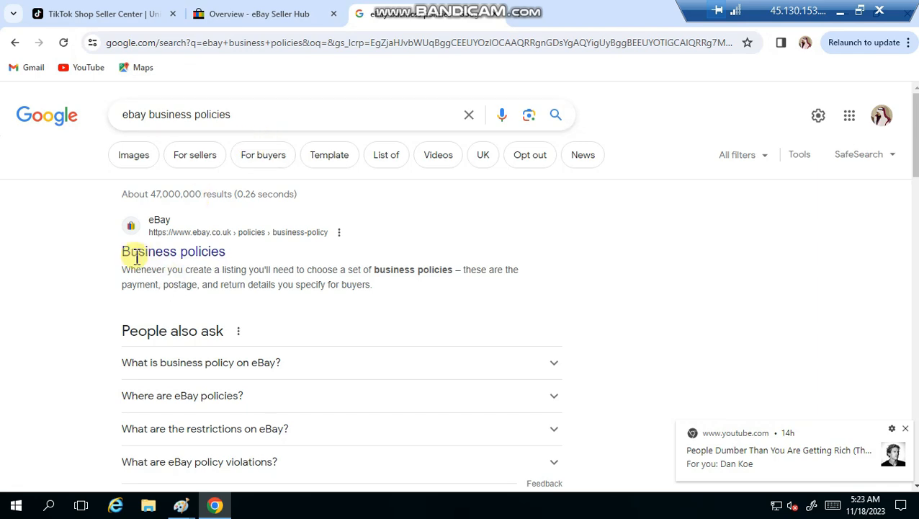
click(111, 250)
drag(112, 251, 238, 260)
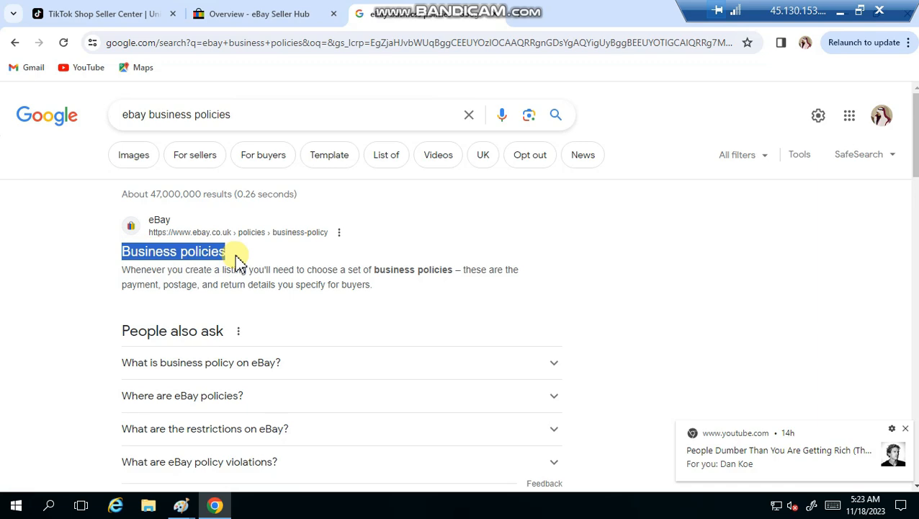
click(206, 263)
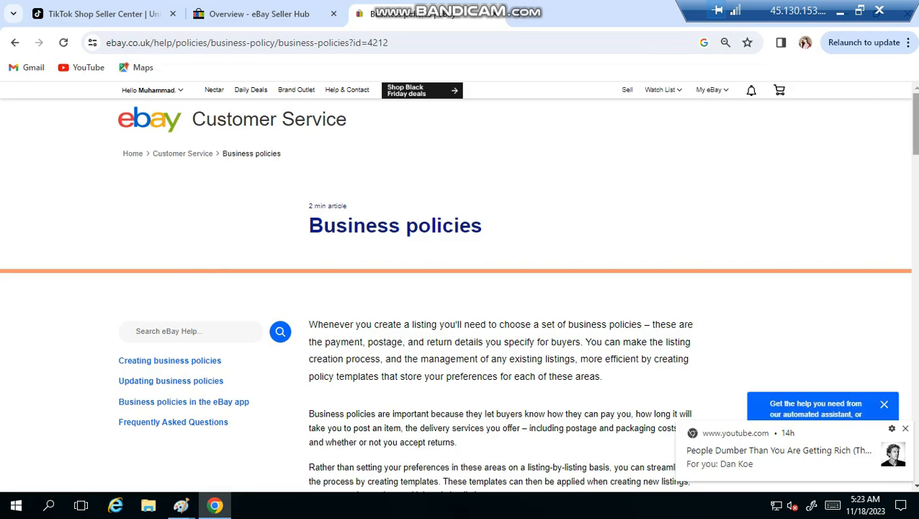
- Find the passage about starting to use business policies in the article and follow its opt-in link
scroll(458, 288, down, 4)
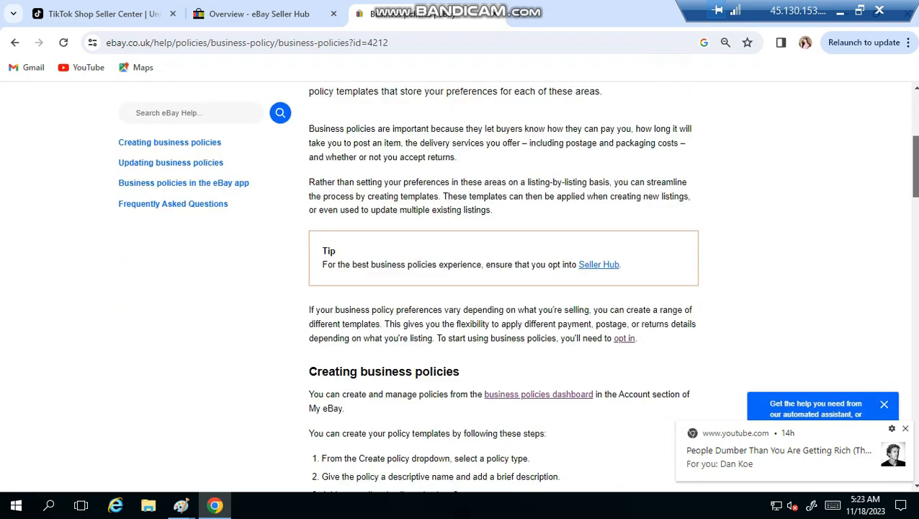
scroll(382, 148, down, 1)
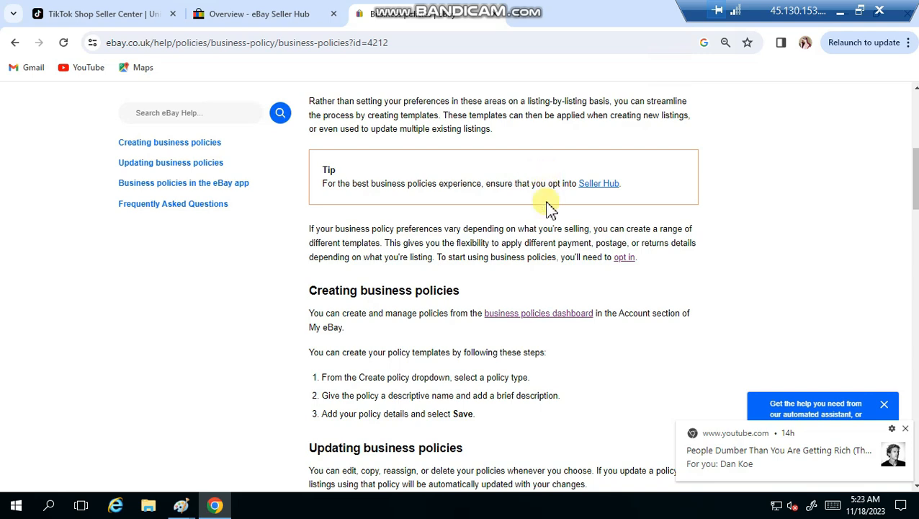
drag(306, 229, 616, 271)
click(736, 282)
scroll(736, 282, up, 4)
scroll(736, 281, down, 3)
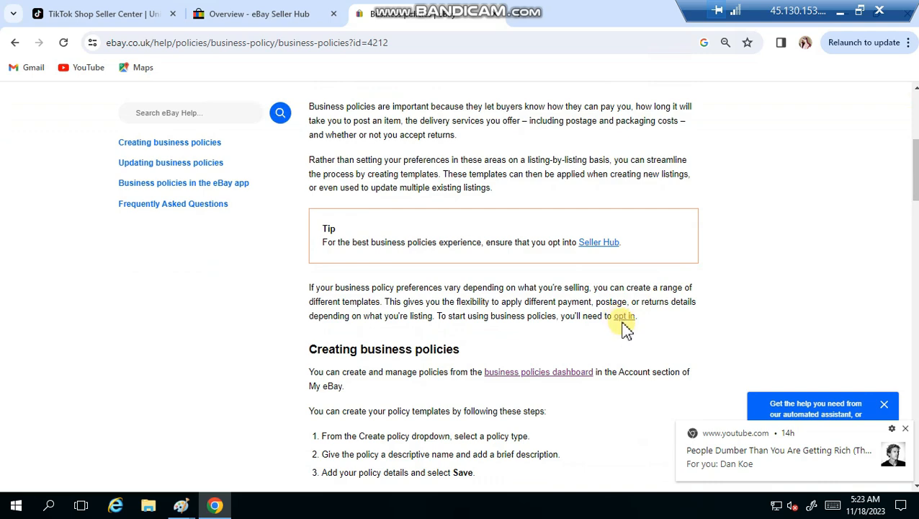
middle_click(624, 323)
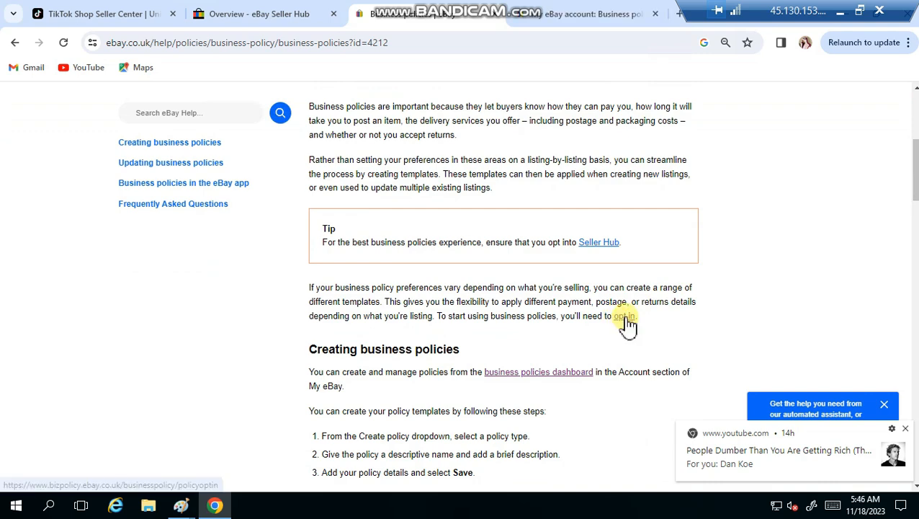
click(626, 322)
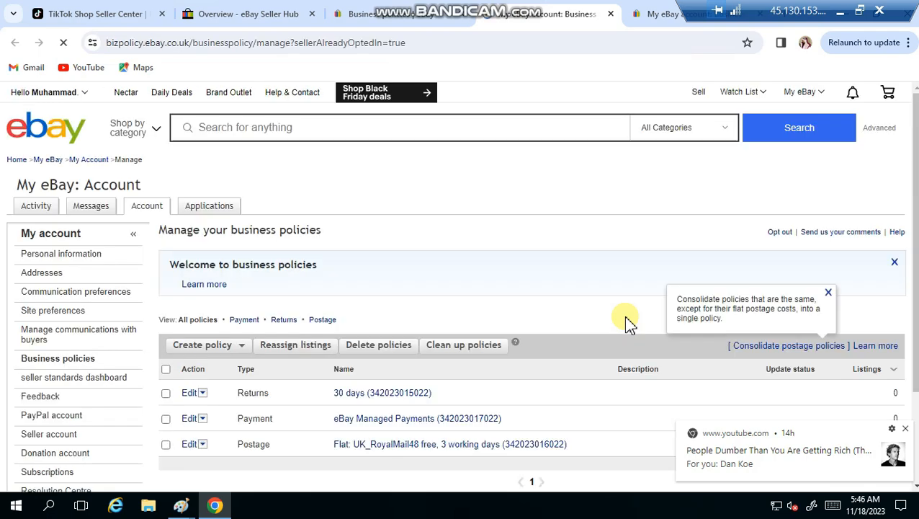
- Review the existing business policies and the policy types that can be created
click(625, 318)
drag(625, 317, 890, 224)
click(893, 168)
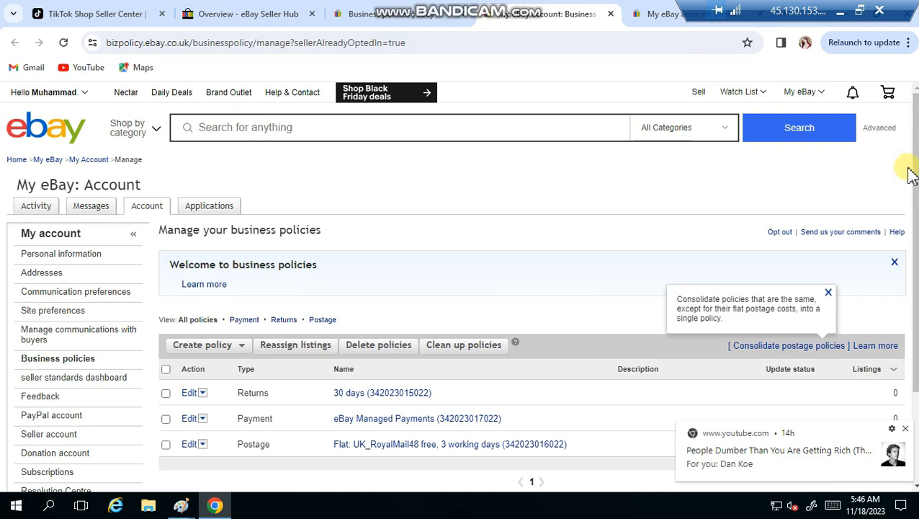
scroll(398, 407, down, 1)
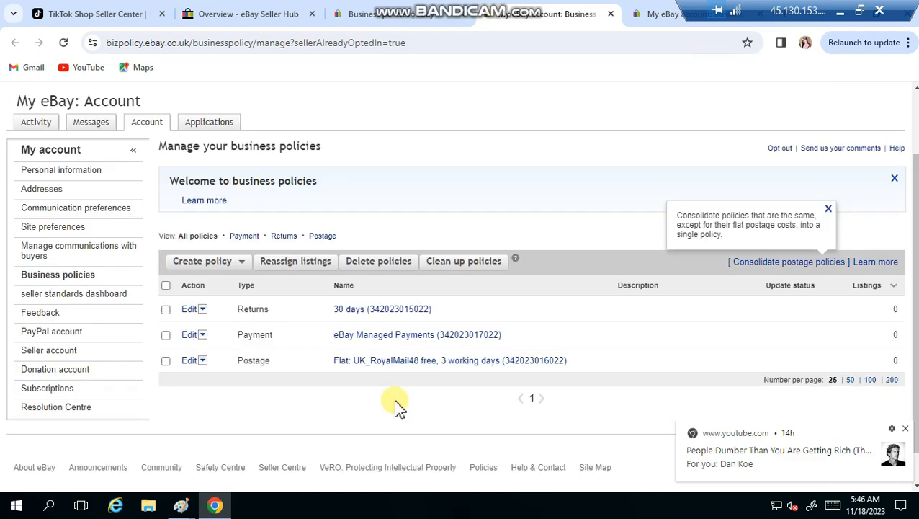
click(240, 265)
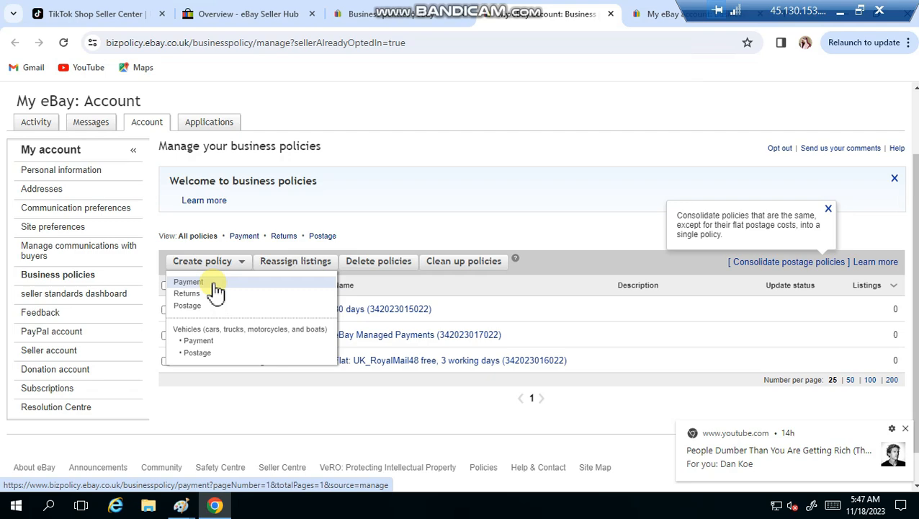
click(391, 222)
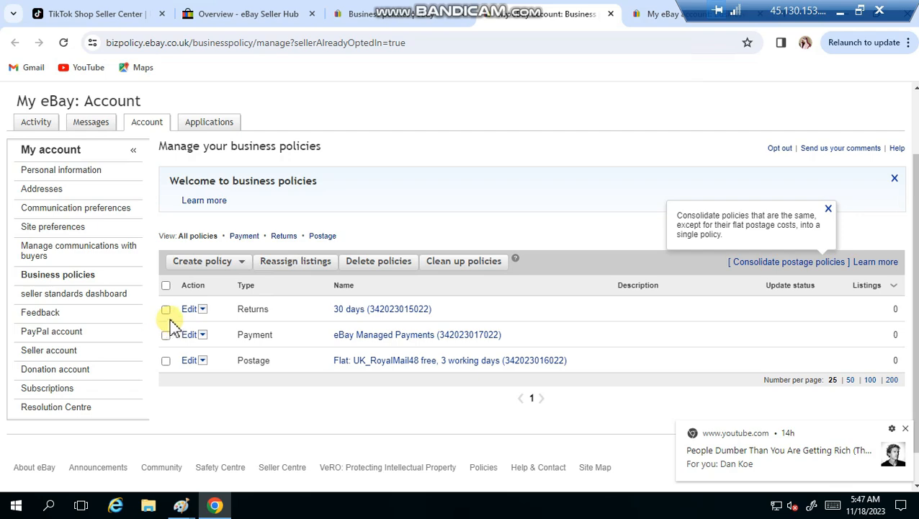
- Delete the existing returns, payment and postage policies from the business policies list
click(167, 311)
click(167, 335)
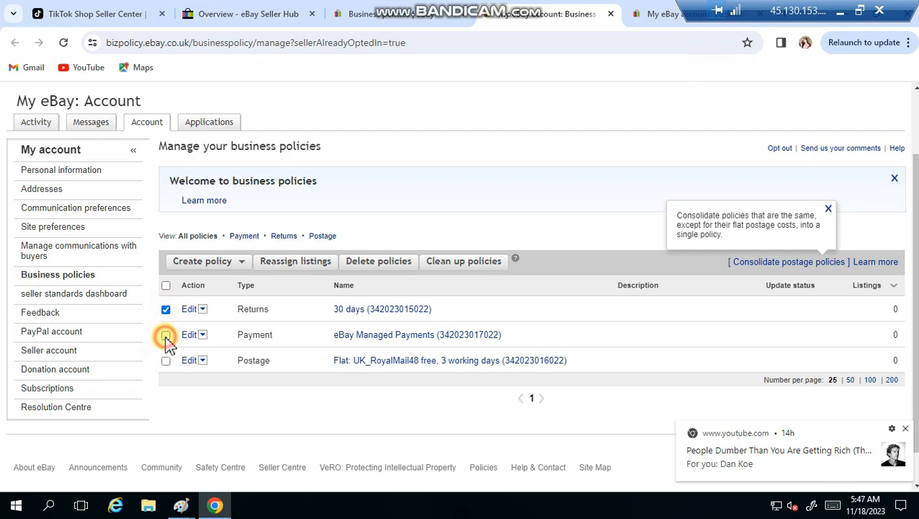
click(167, 362)
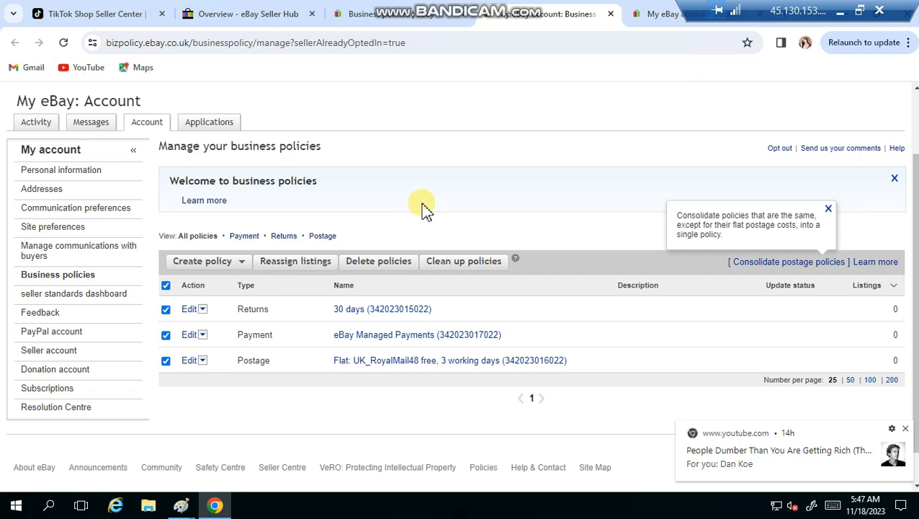
click(369, 261)
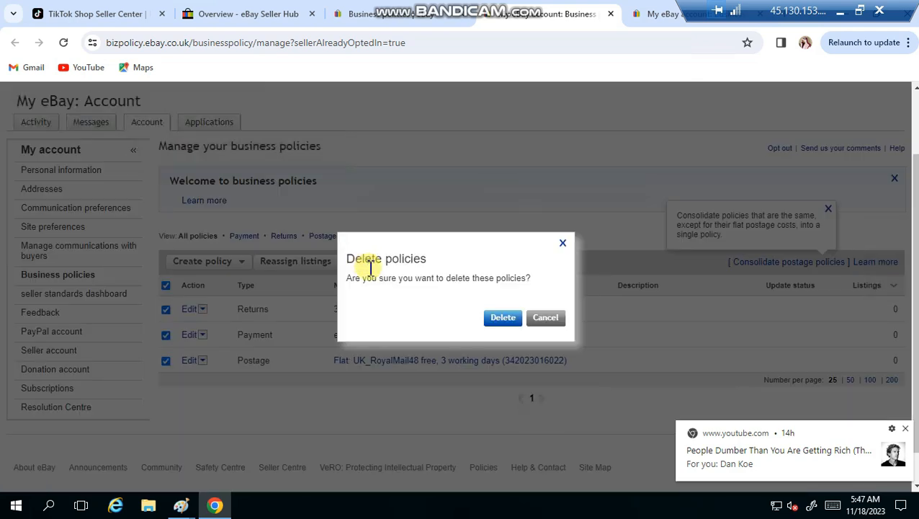
click(499, 323)
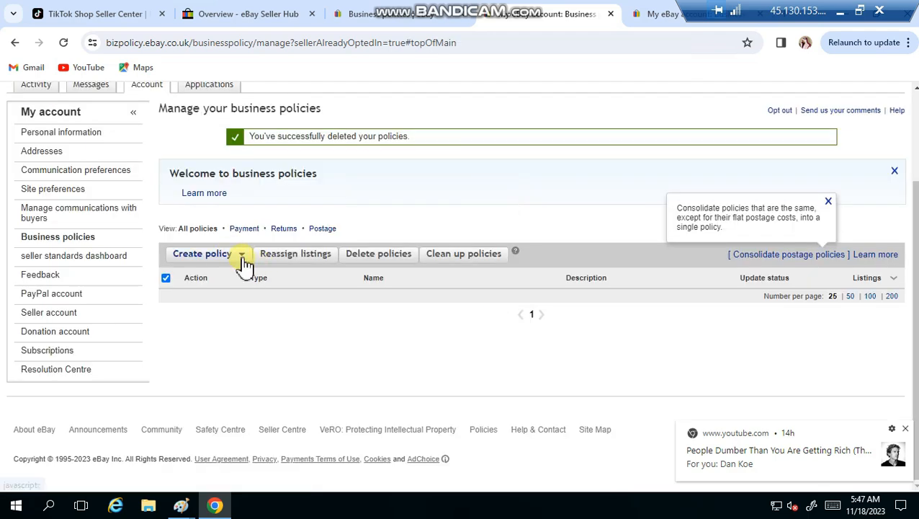
- Start a new payment policy named "payment policy" with the description "We Accept credit / debit Card or Paypal"
click(243, 257)
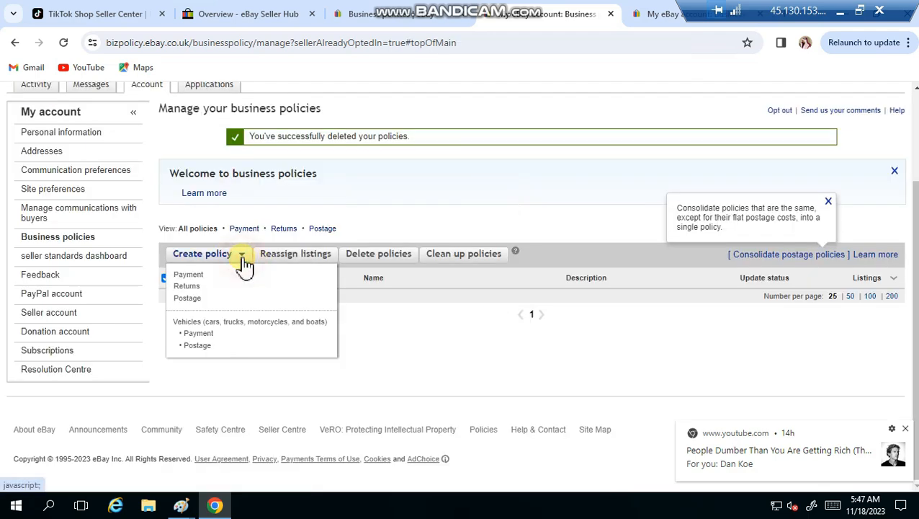
click(214, 274)
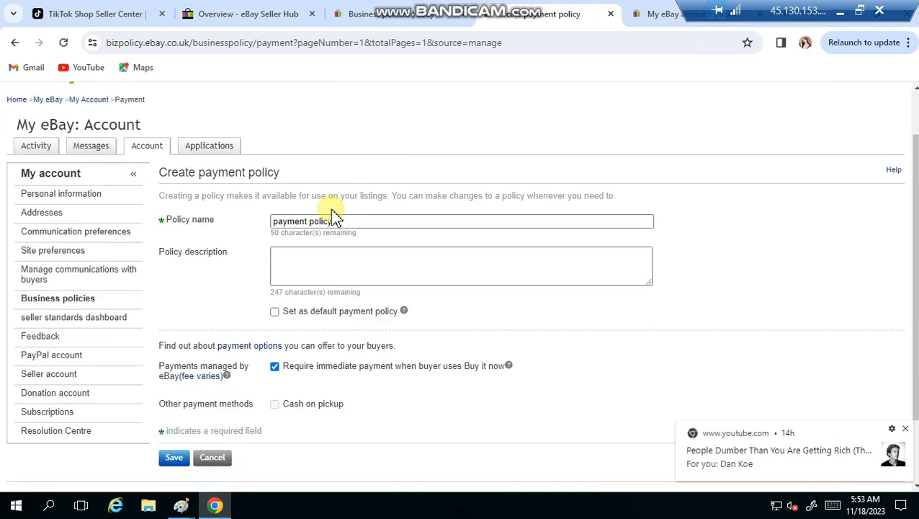
click(340, 220)
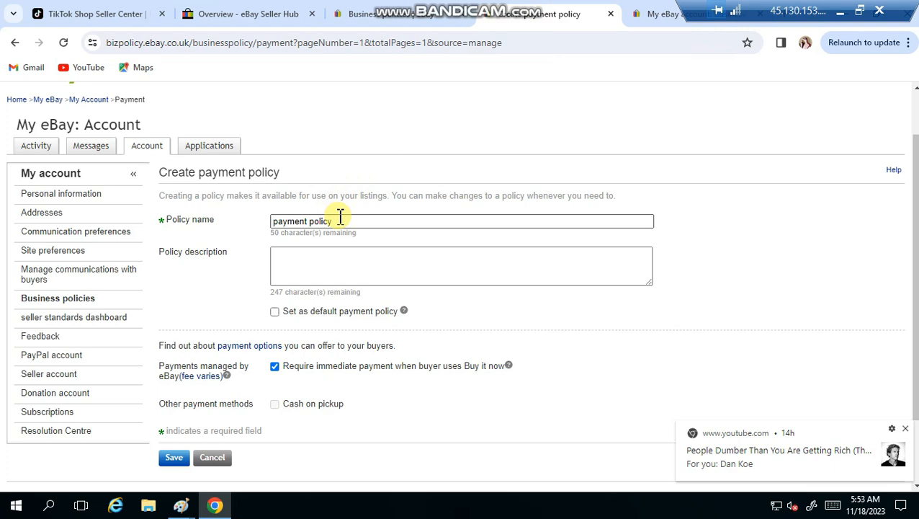
click(303, 251)
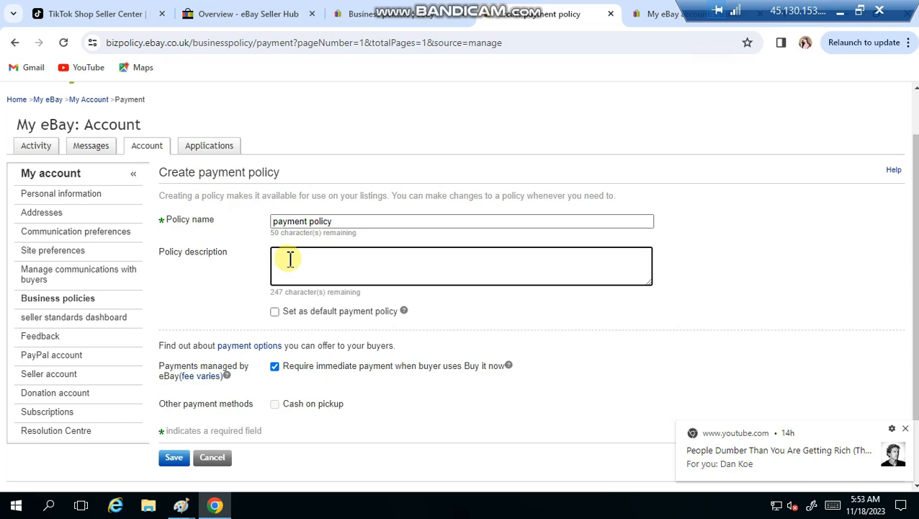
text(We Accept  credit / debit Card or Paypal)
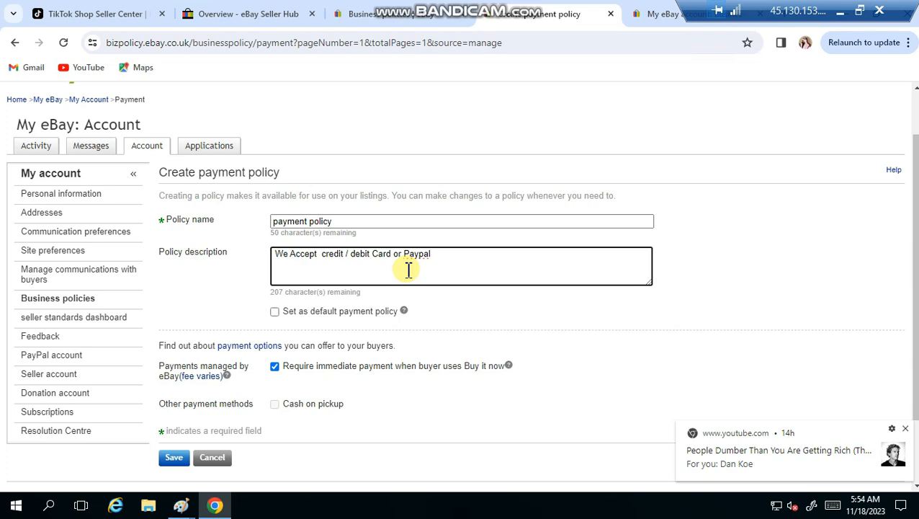
- Make it the default payment policy, keep immediate payment required for Buy it now, and save it
click(276, 312)
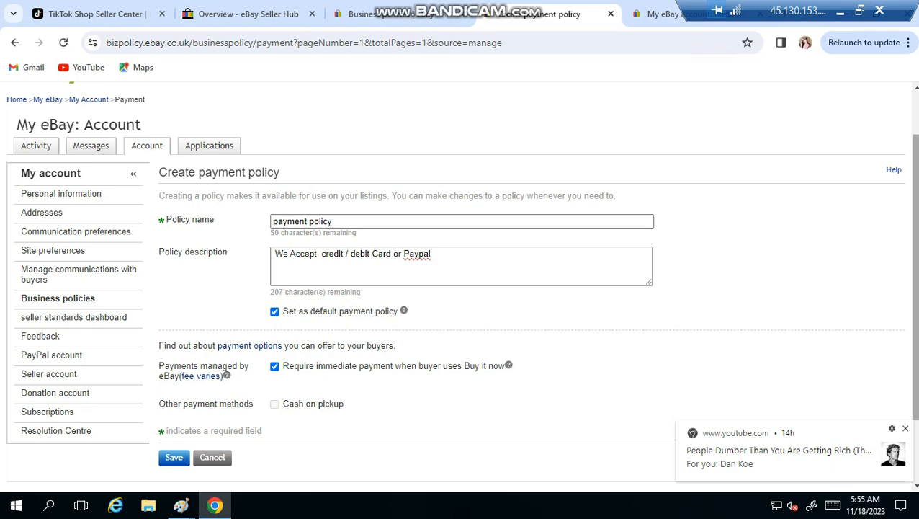
scroll(630, 328, down, 1)
drag(249, 329, 366, 362)
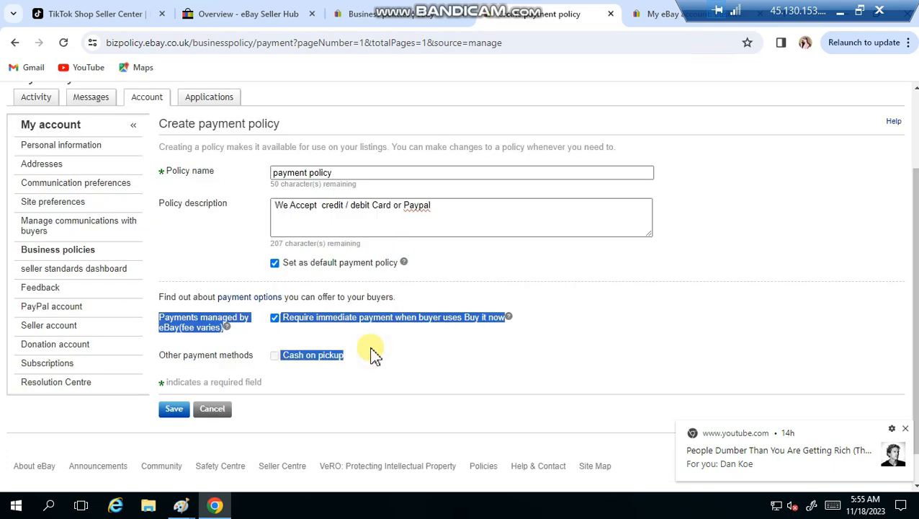
click(372, 353)
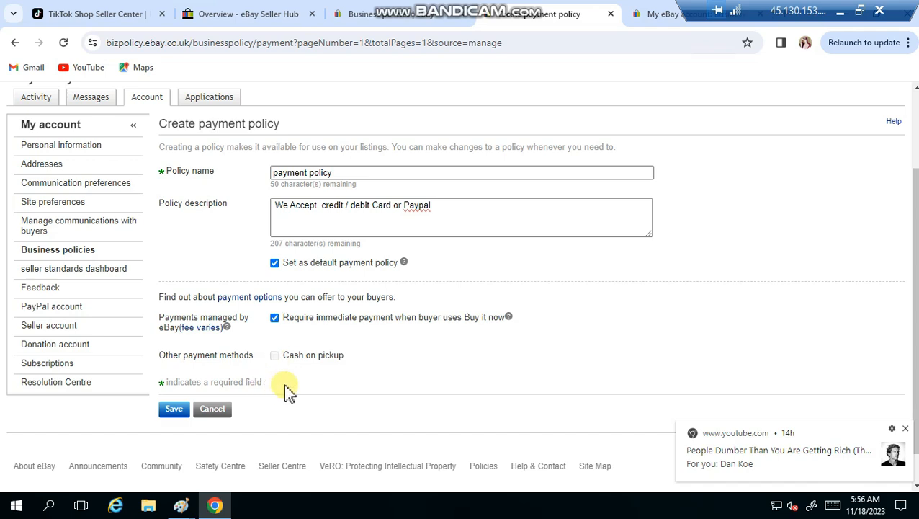
click(174, 409)
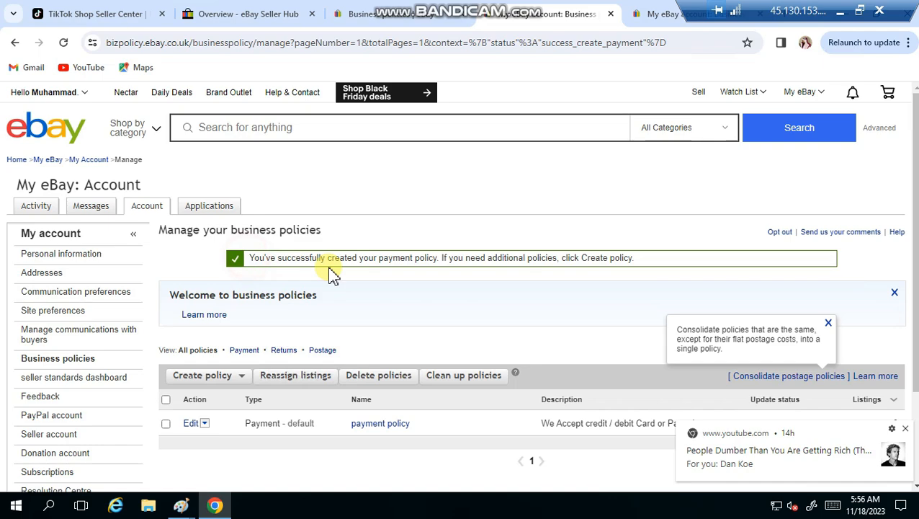
drag(329, 269, 638, 269)
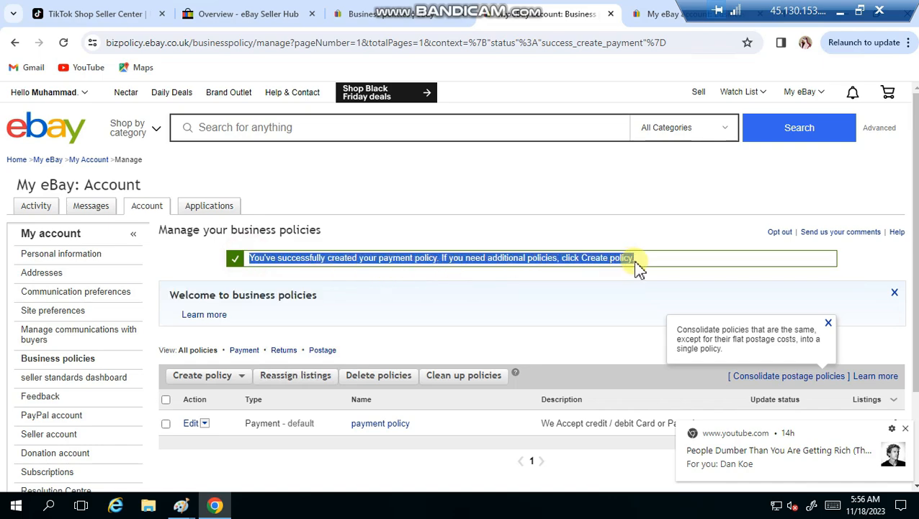
click(598, 283)
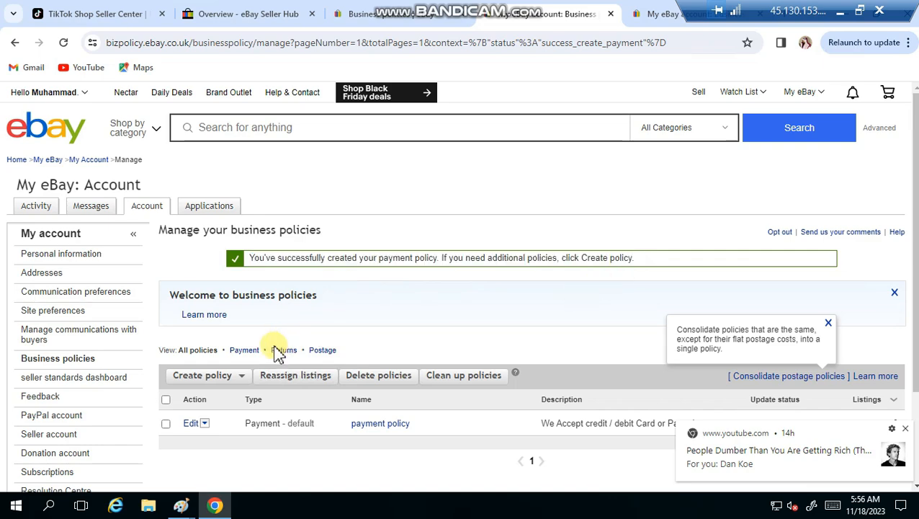
- Open the form for creating a new returns policy from the business policies page
click(245, 381)
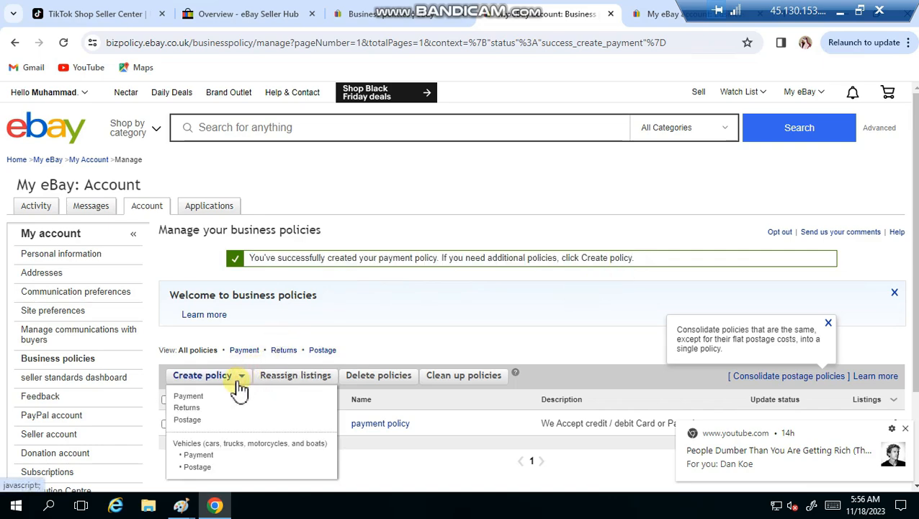
click(211, 408)
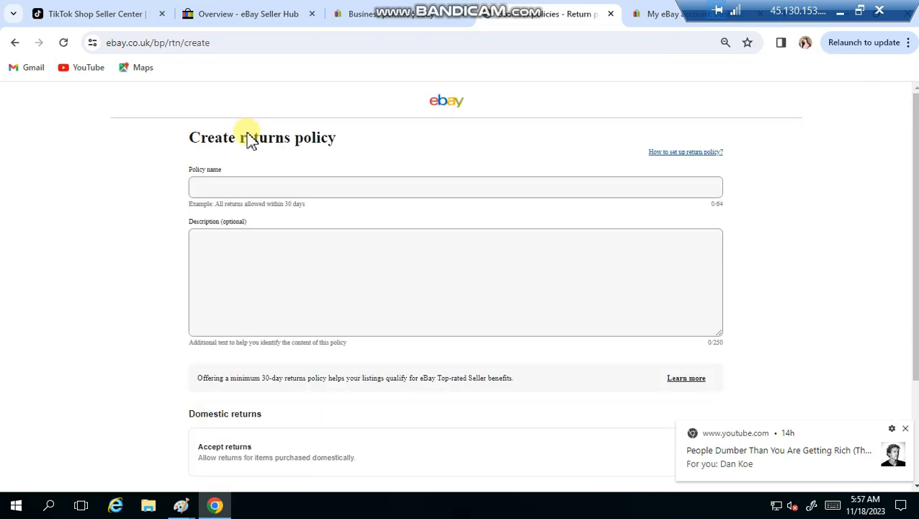
drag(237, 136, 339, 137)
click(340, 139)
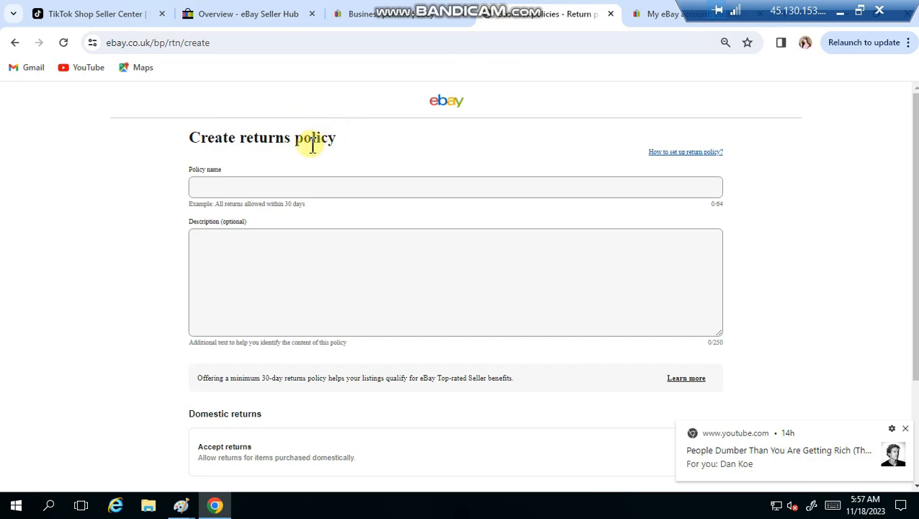
click(238, 136)
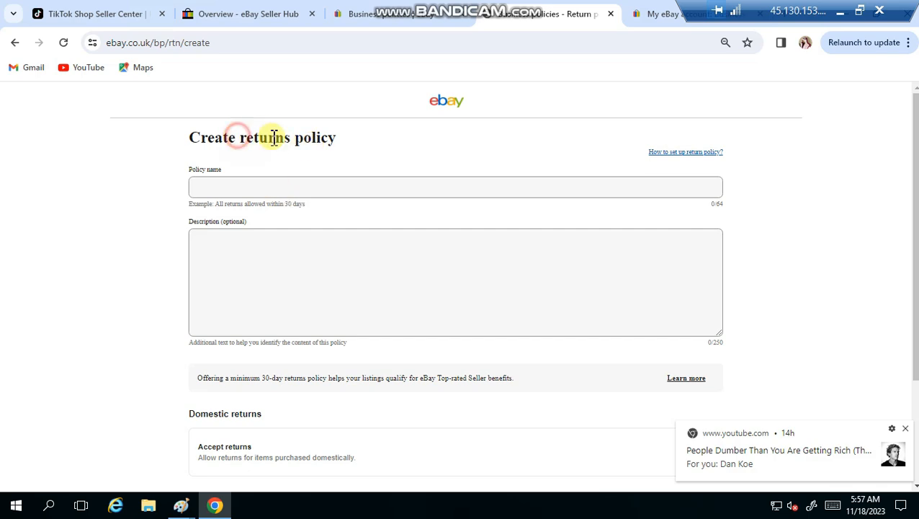
- Name the policy "returns policy" and describe it as "we accept returns 30 Days if item damage , wrong item , missing , item size issue"
drag(273, 137, 357, 142)
key(ctrl+c)
click(281, 187)
key(ctrl+v)
click(245, 232)
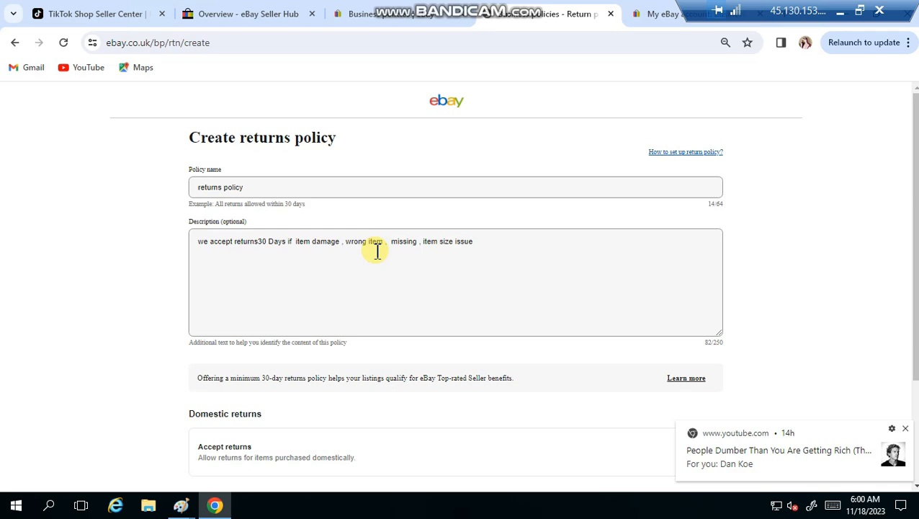
- Accept domestic returns within 30 days with return postage paid by the buyer, leave international returns off, and save the returns policy
scroll(865, 205, down, 2)
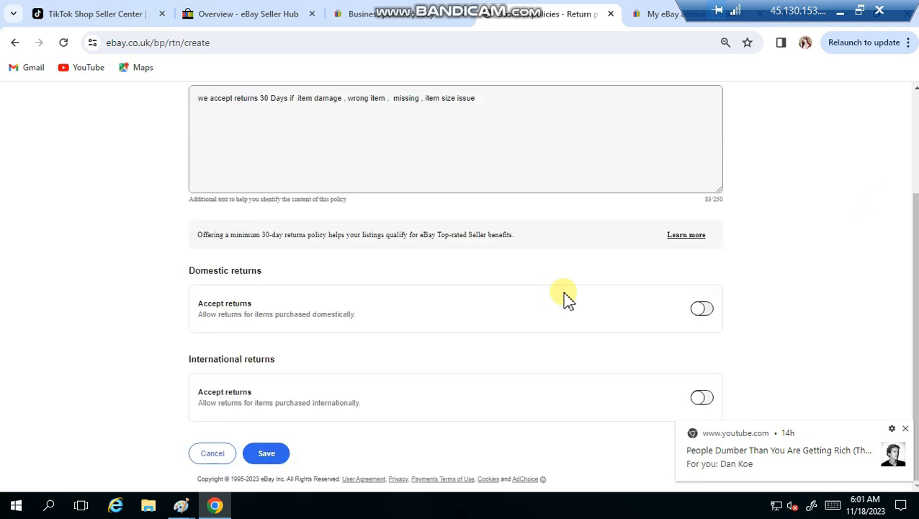
click(703, 310)
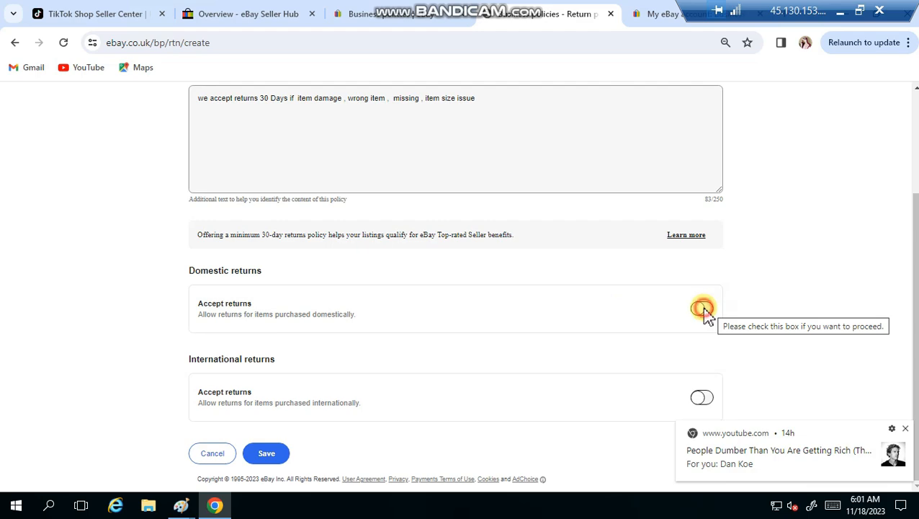
scroll(440, 326, down, 1)
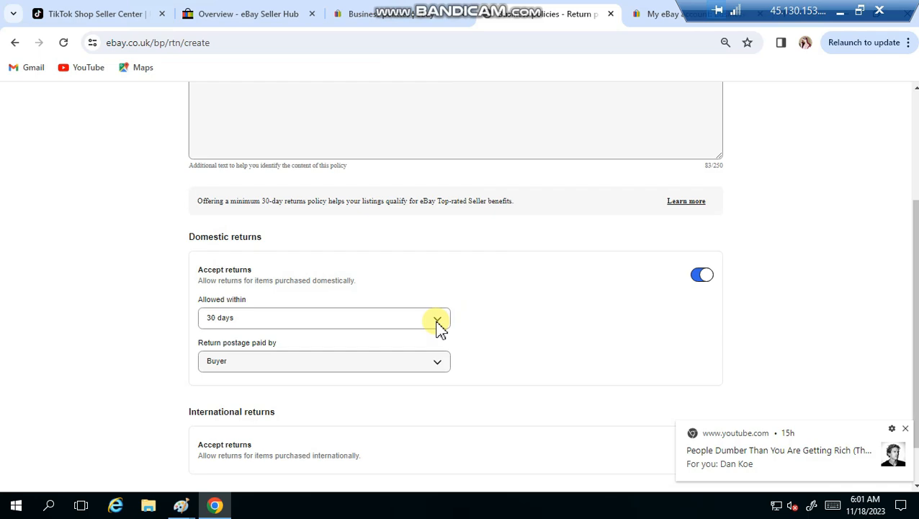
click(437, 323)
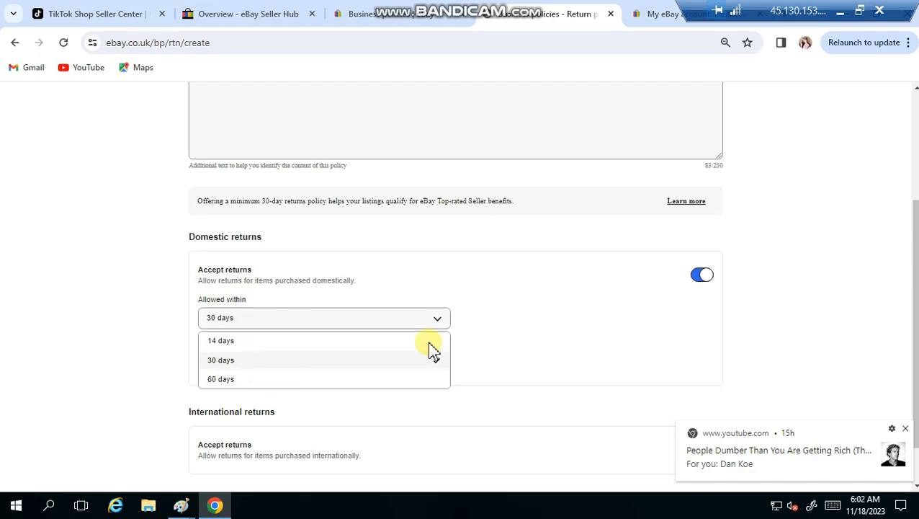
click(523, 327)
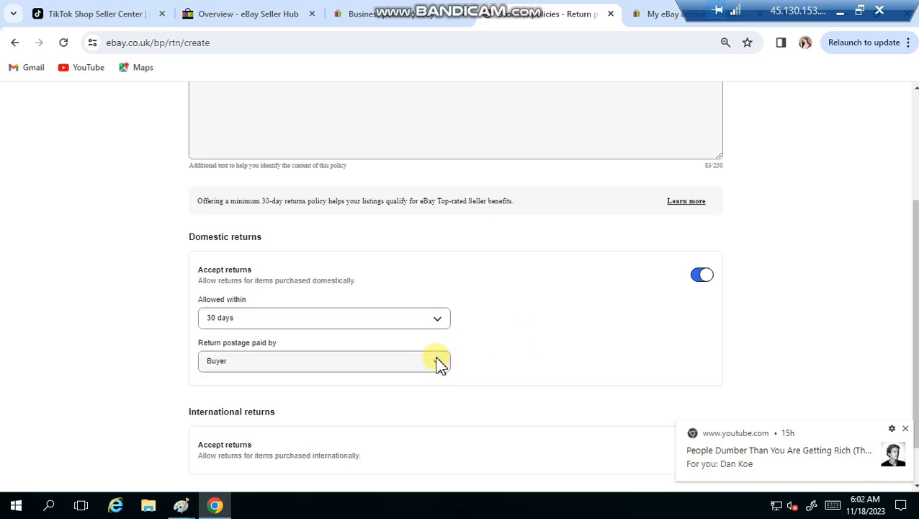
click(435, 365)
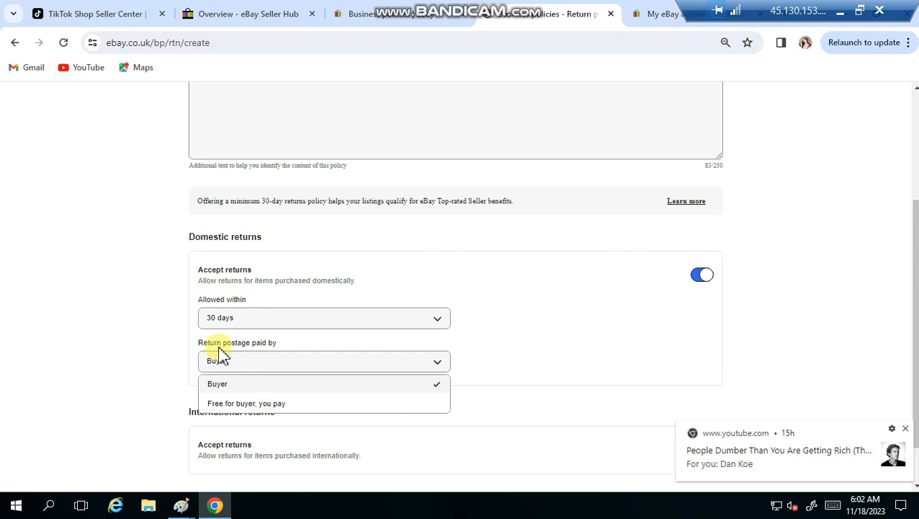
drag(251, 343, 287, 347)
drag(196, 342, 288, 345)
click(440, 359)
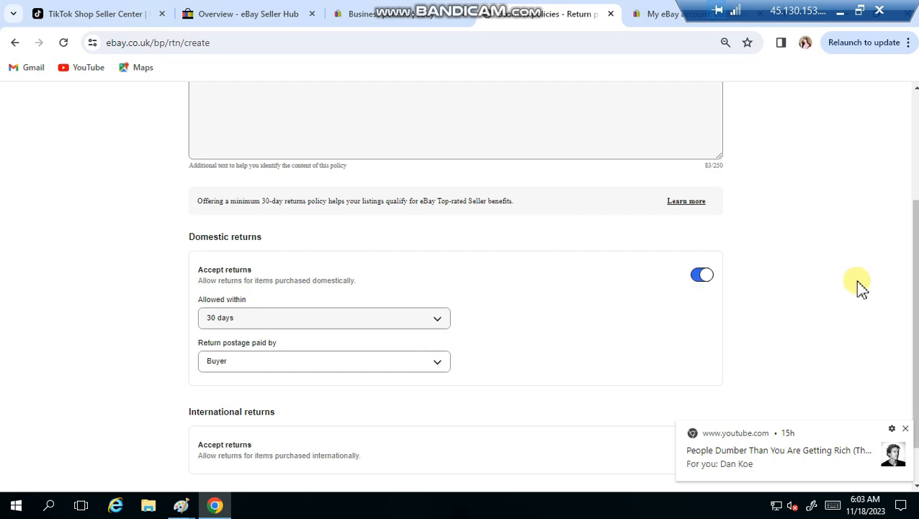
scroll(913, 281, down, 2)
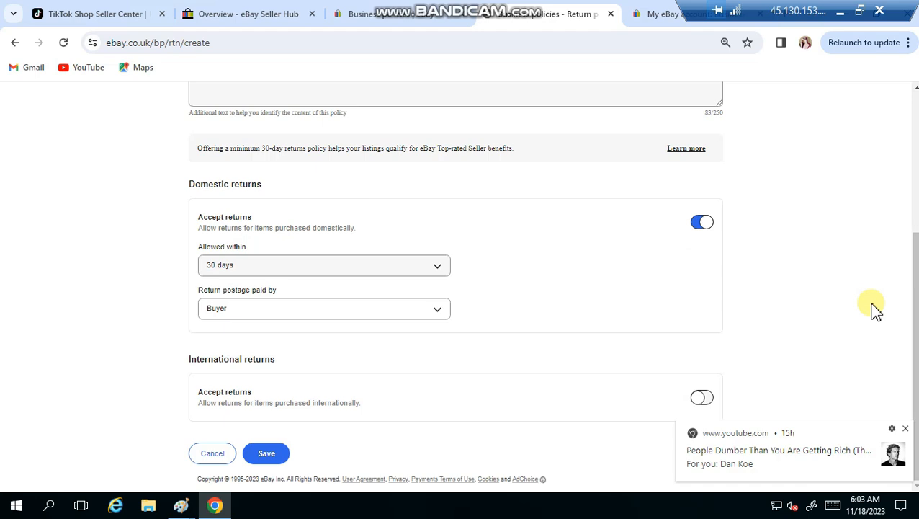
click(281, 460)
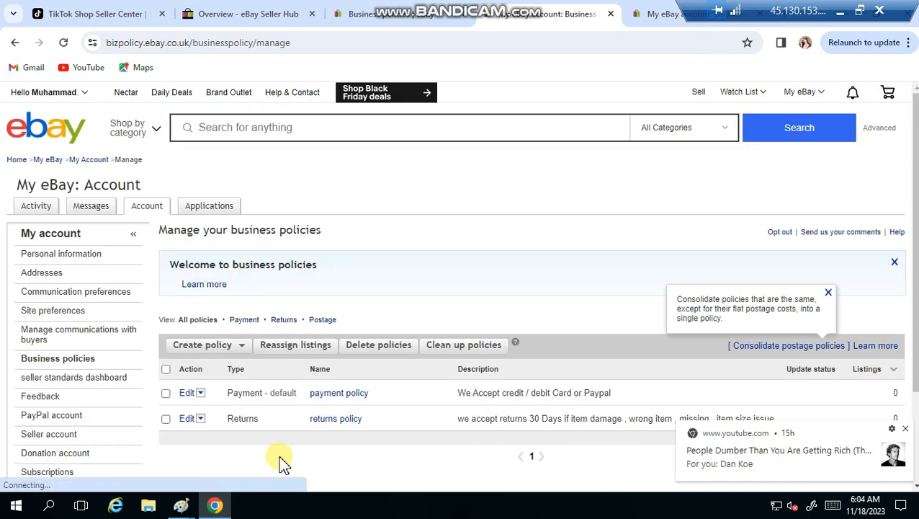
- Start a new postage policy from the business policies page and name it "postage policy"
click(233, 346)
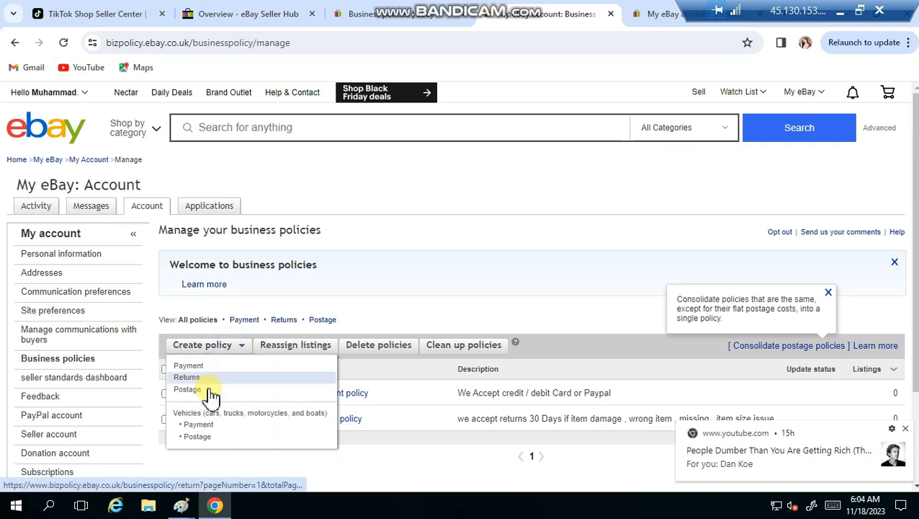
click(207, 390)
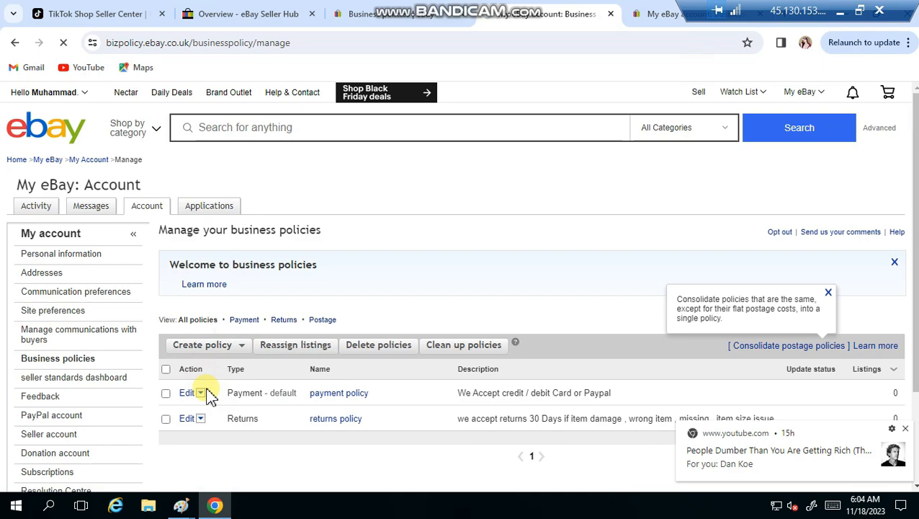
drag(915, 160, 915, 187)
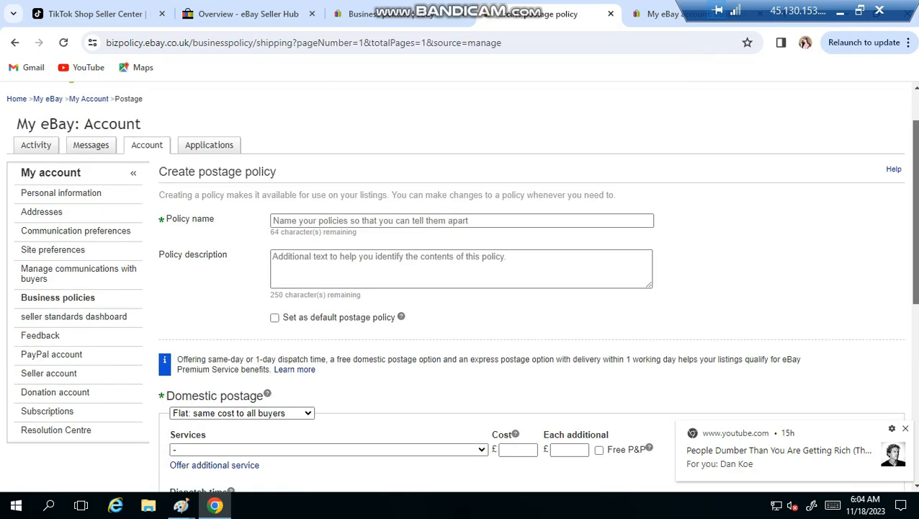
click(322, 220)
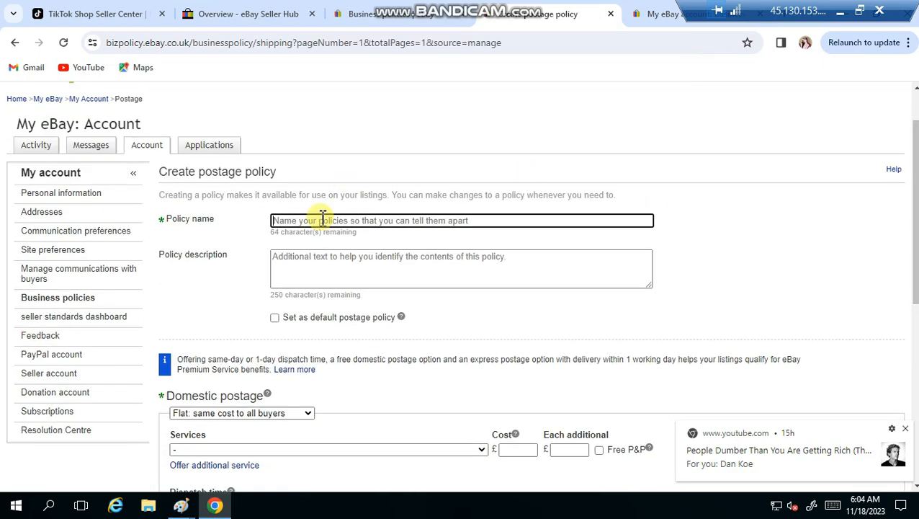
key(ctrl+v)
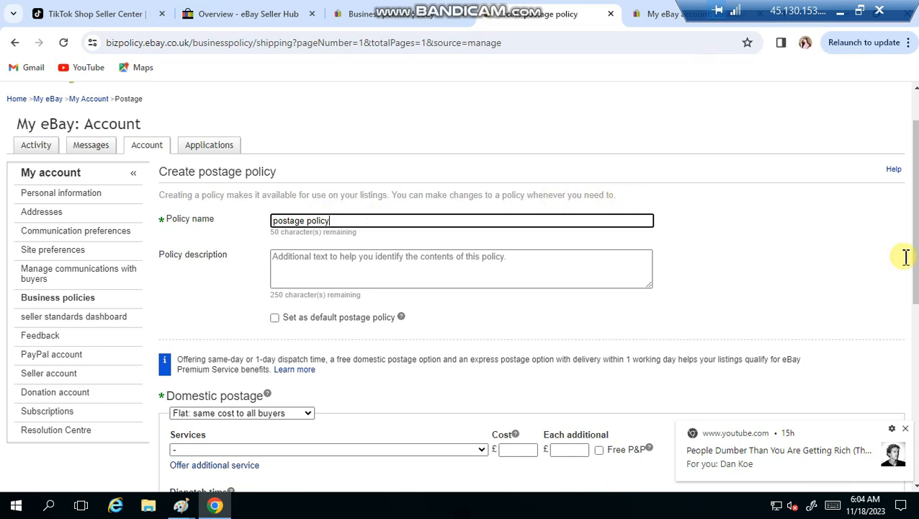
- Choose Royal Mail 48 (2 to 3 working days) as the domestic postage service
scroll(482, 289, down, 2)
click(482, 287)
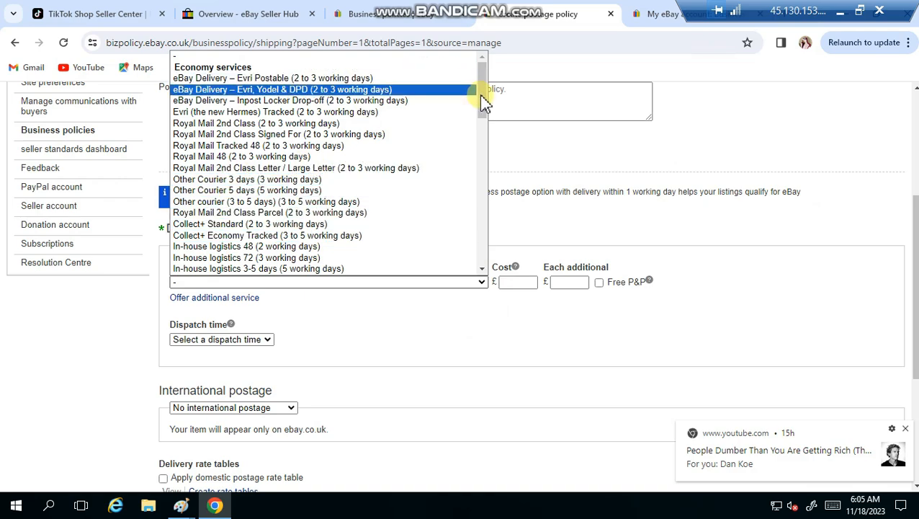
drag(483, 102, 473, 153)
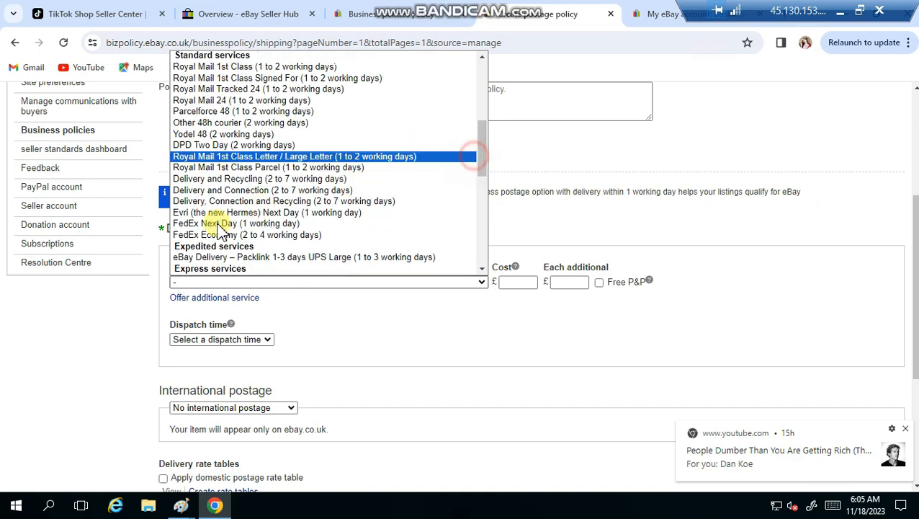
scroll(220, 229, up, 4)
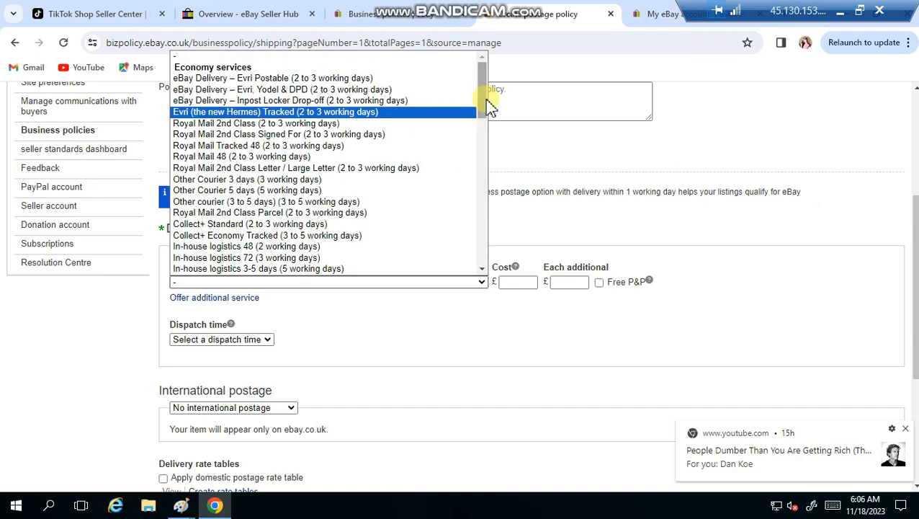
scroll(488, 105, down, 2)
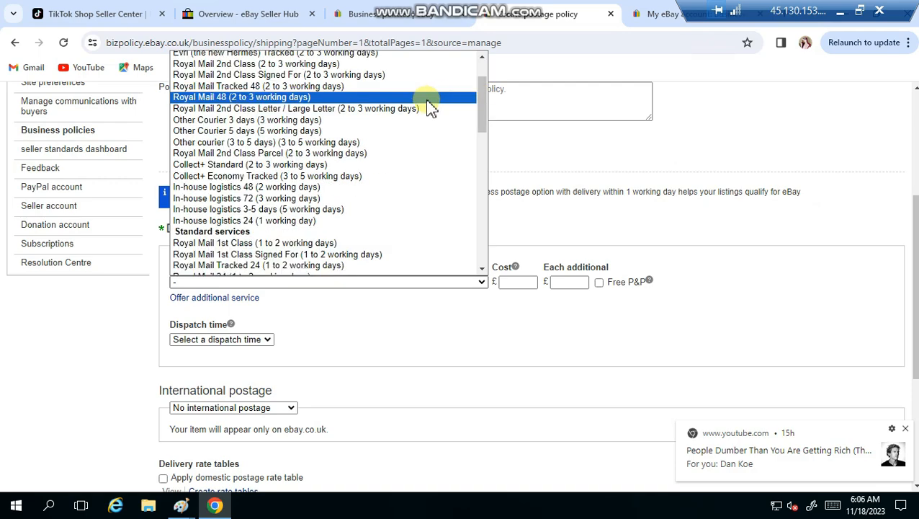
click(217, 97)
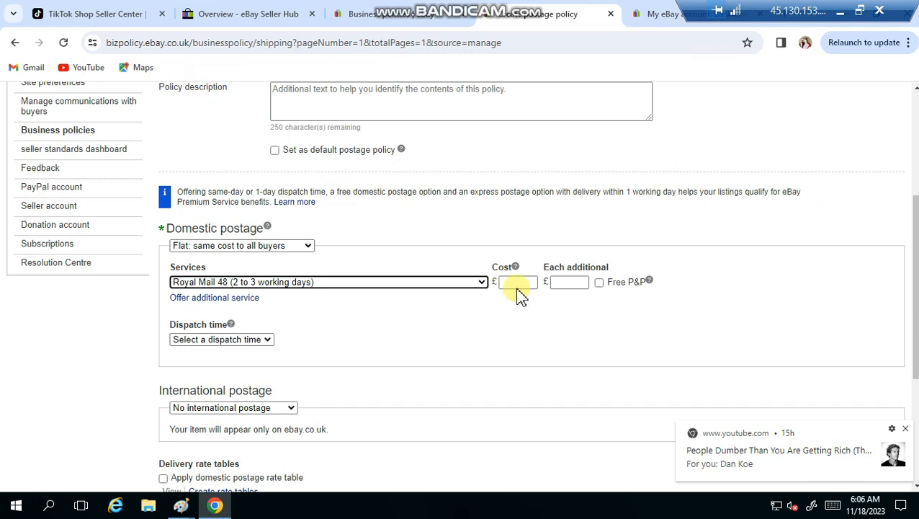
- Offer free P&P for the domestic service and set the dispatch time to 3 working days
click(517, 285)
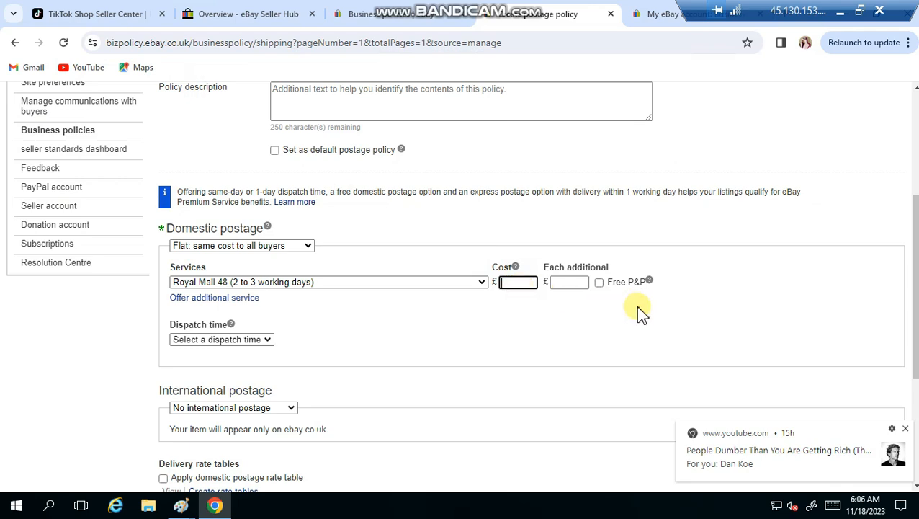
click(598, 284)
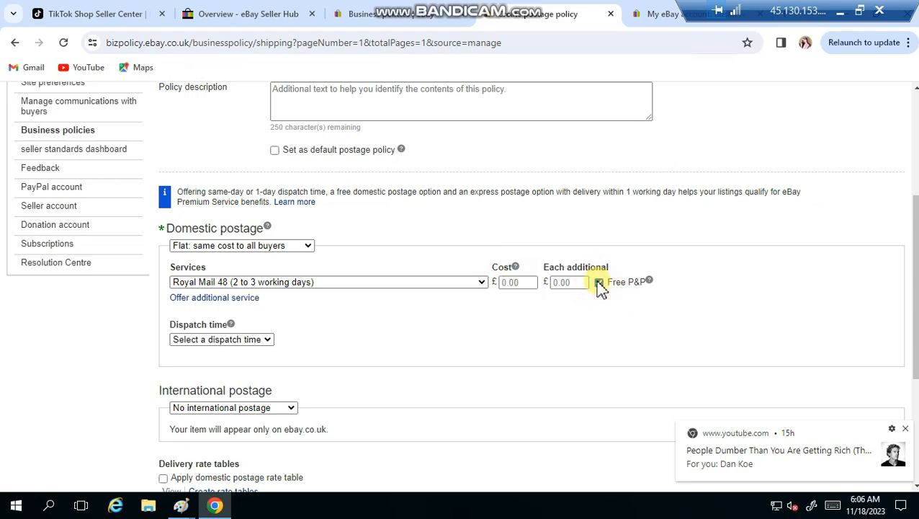
scroll(721, 252, down, 1)
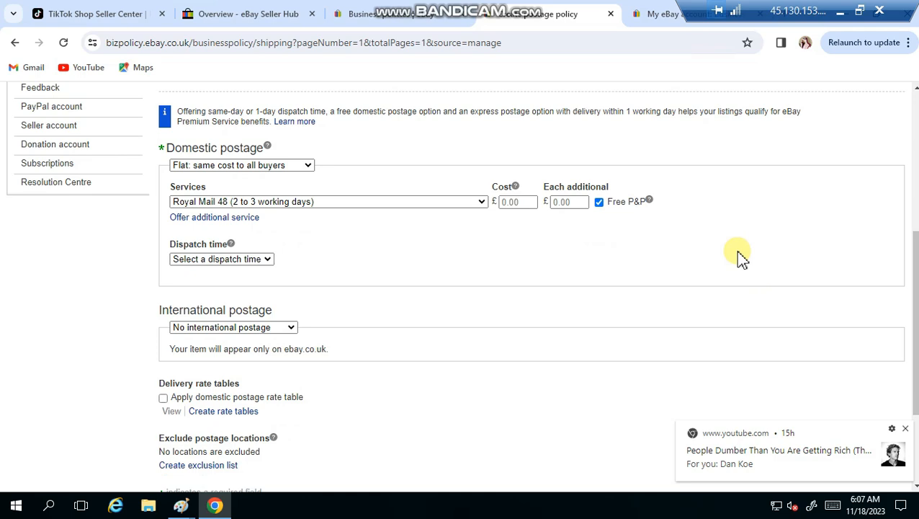
click(268, 264)
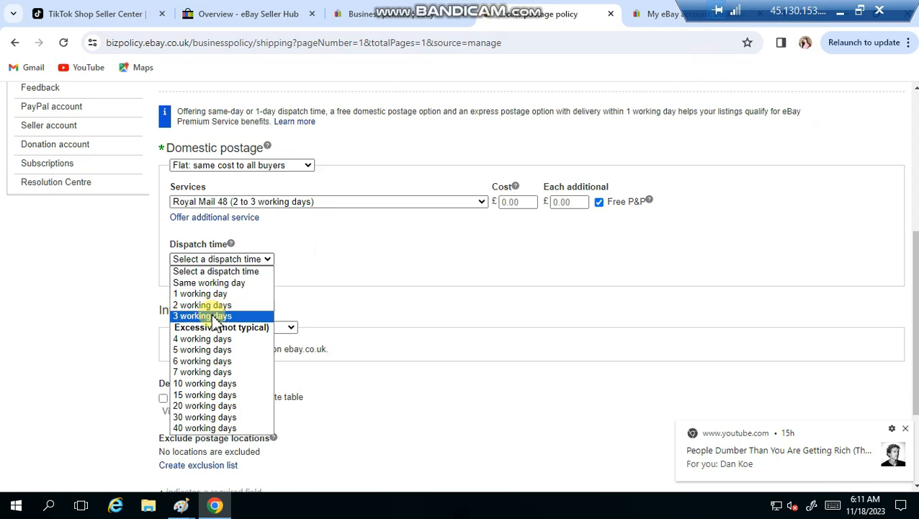
click(213, 318)
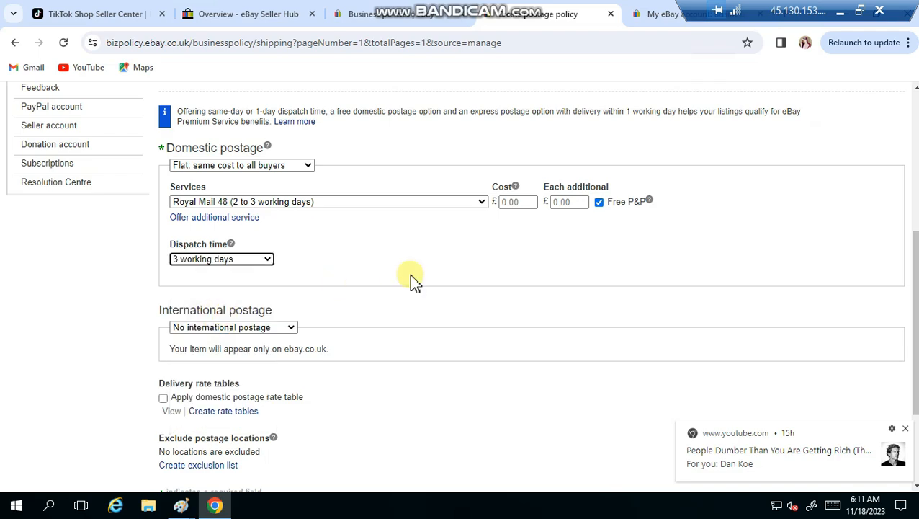
- Enter "Royal Mail 48 ( 2 to 3 working Days )" as the postage policy's description
drag(915, 296, 912, 229)
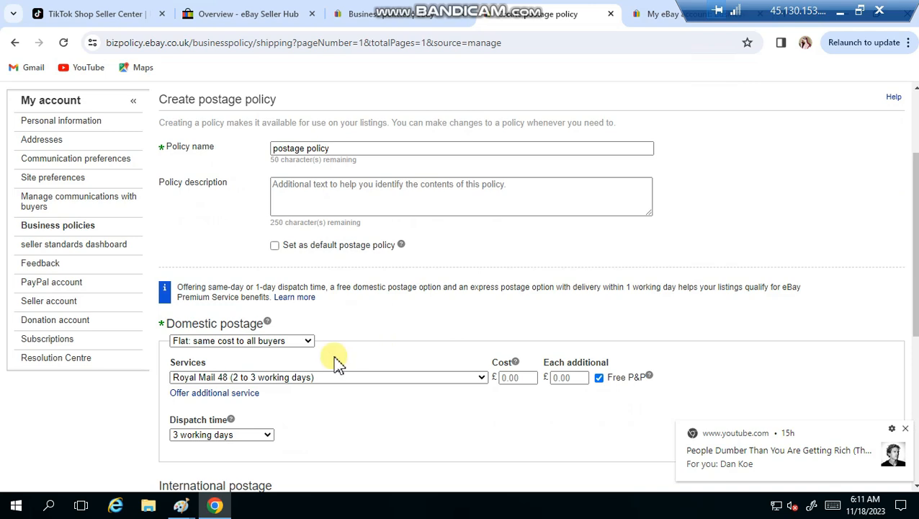
drag(166, 379, 163, 378)
click(491, 414)
click(408, 203)
text(Ro)
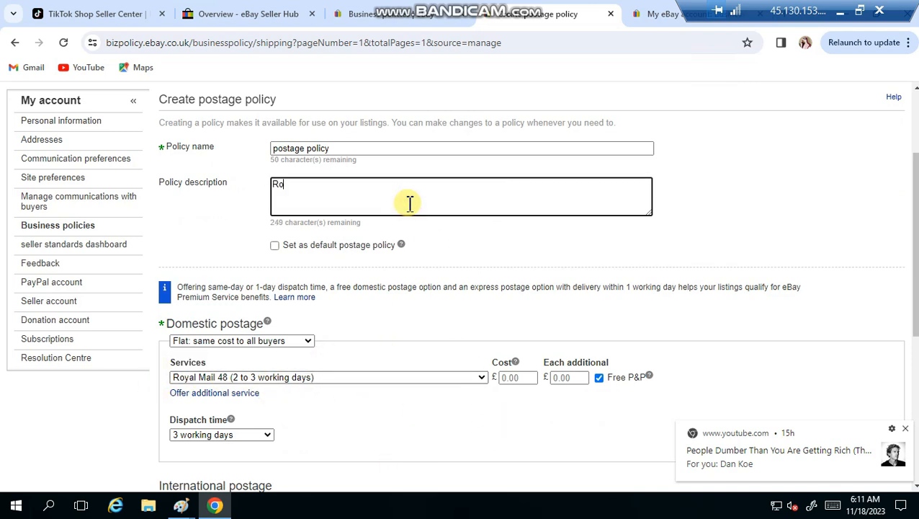
text(yal Mail 84)
key(BackSpace)
key(BackSpace)
text(48 ( 2 to 3)
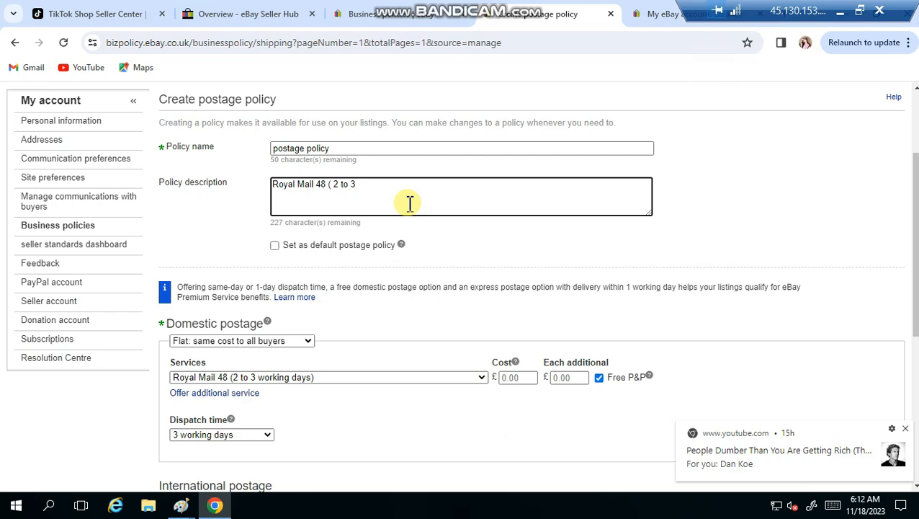
text( working Days ))
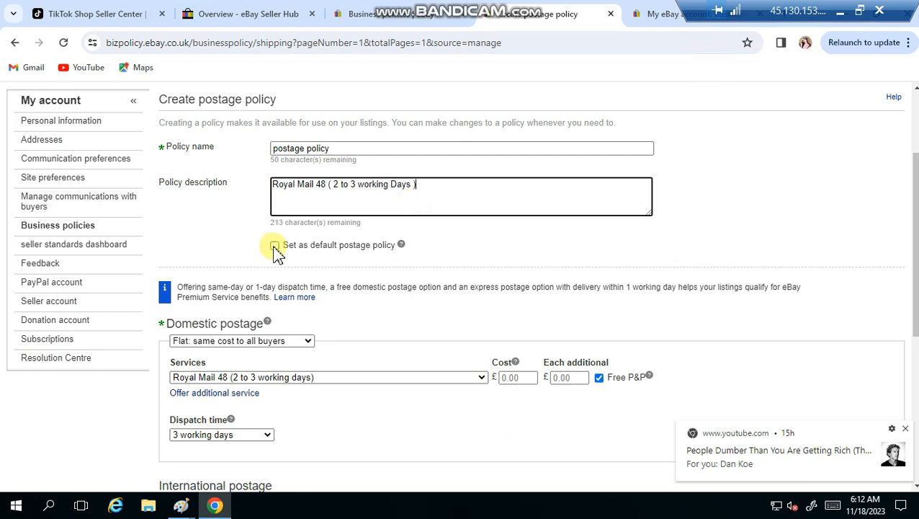
- Make it the default postage policy and save it, returning to the business policies list
click(275, 246)
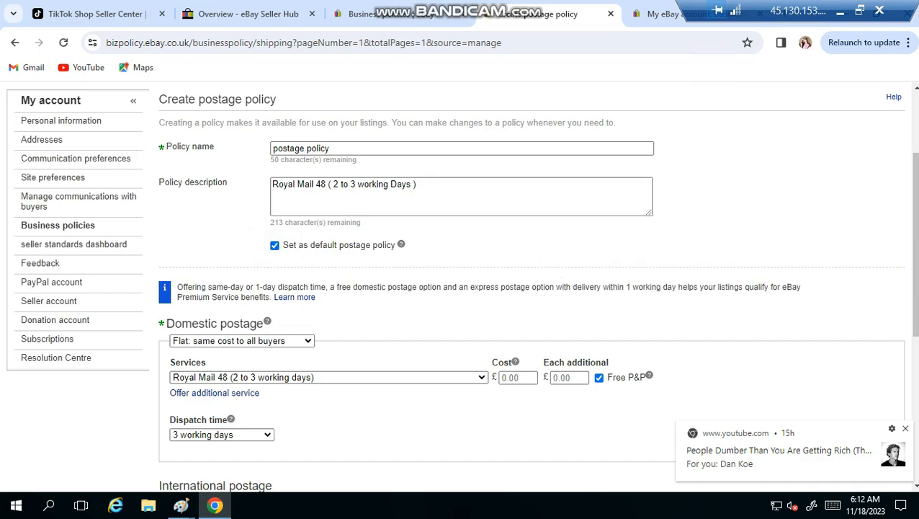
drag(916, 252, 916, 394)
click(168, 369)
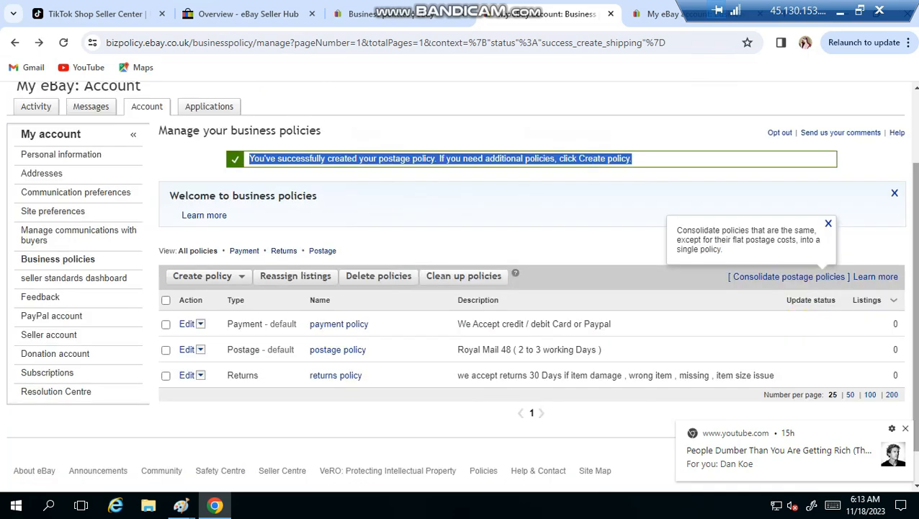
drag(916, 321, 915, 354)
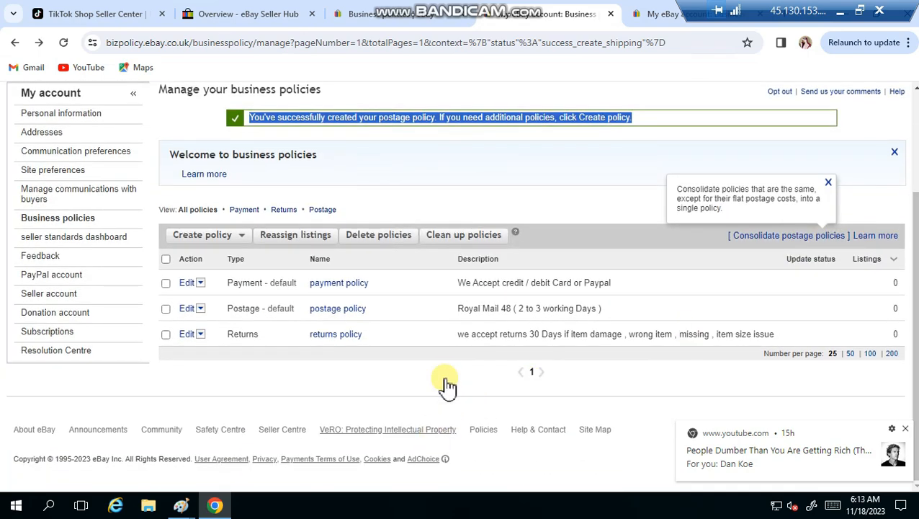
click(425, 372)
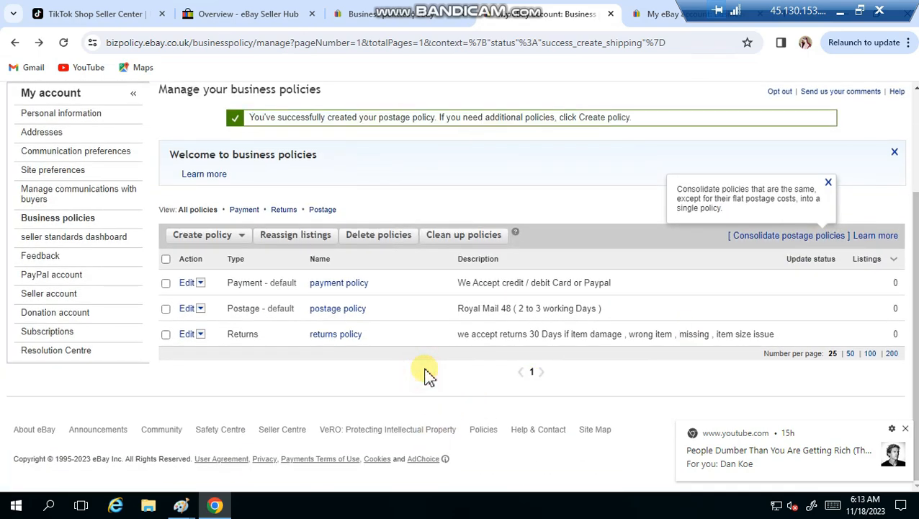